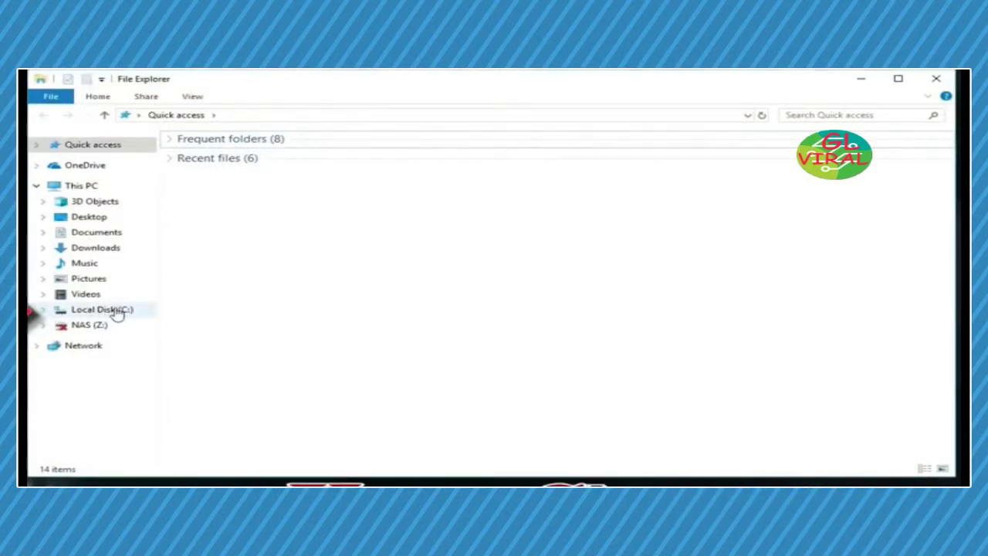
# Step: Open the Application folder at Local Disk (C:) > Program Files (x86) > Google > Chrome
pyautogui.click(102, 310)
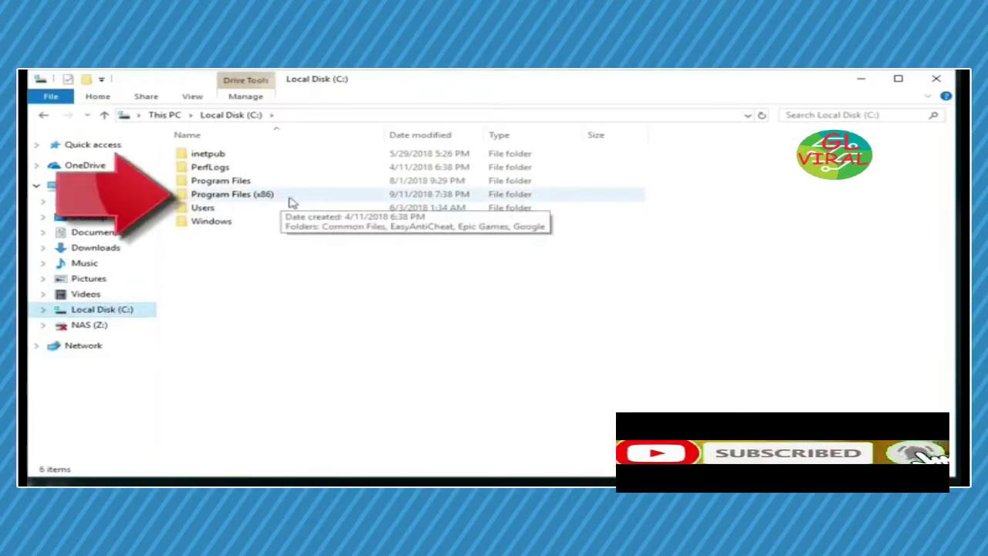
pyautogui.doubleClick(220, 197)
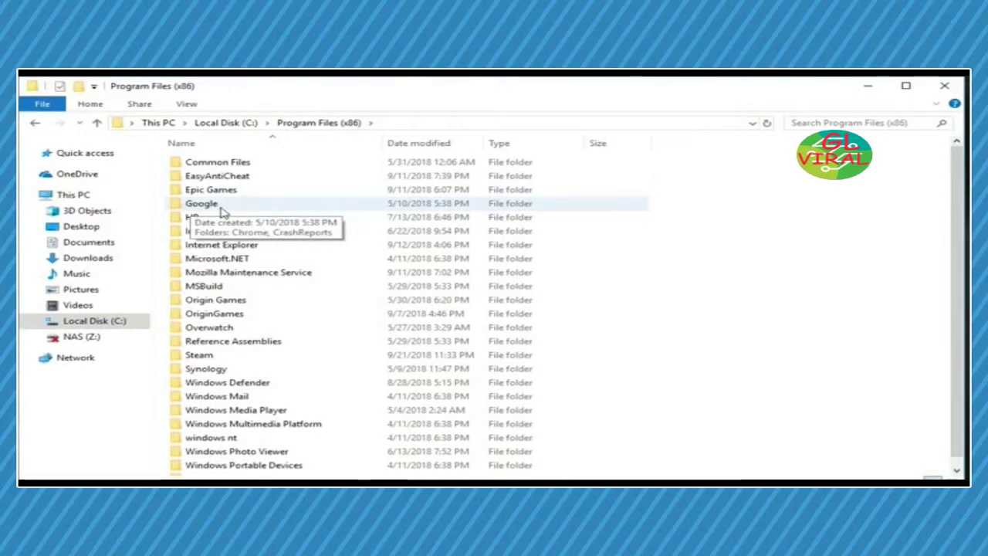
pyautogui.doubleClick(221, 210)
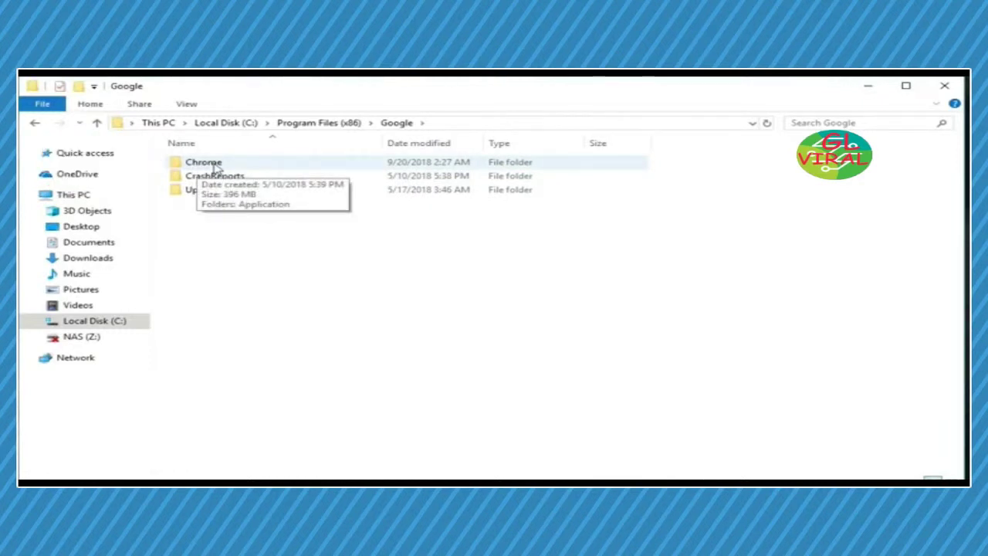
pyautogui.doubleClick(216, 166)
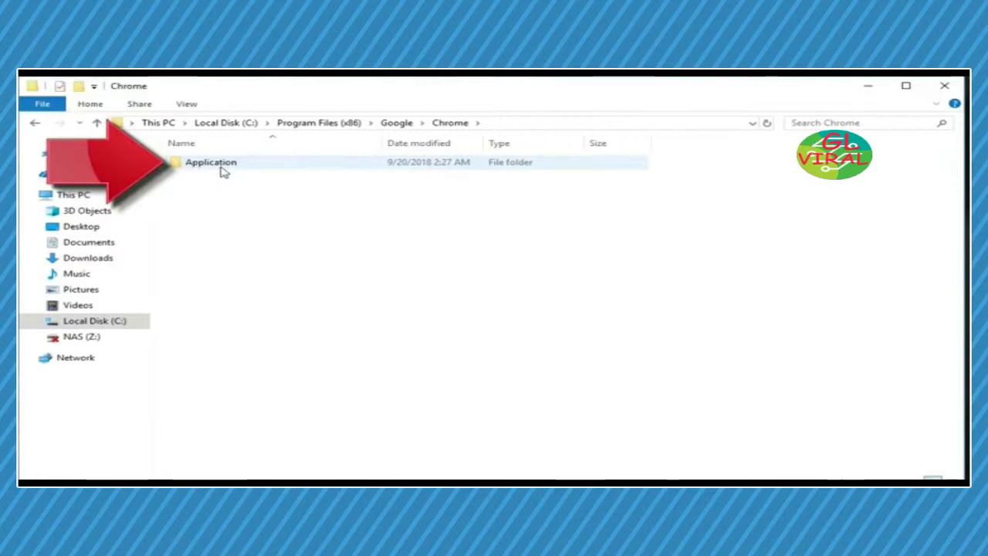
pyautogui.click(222, 171)
pyautogui.doubleClick(222, 172)
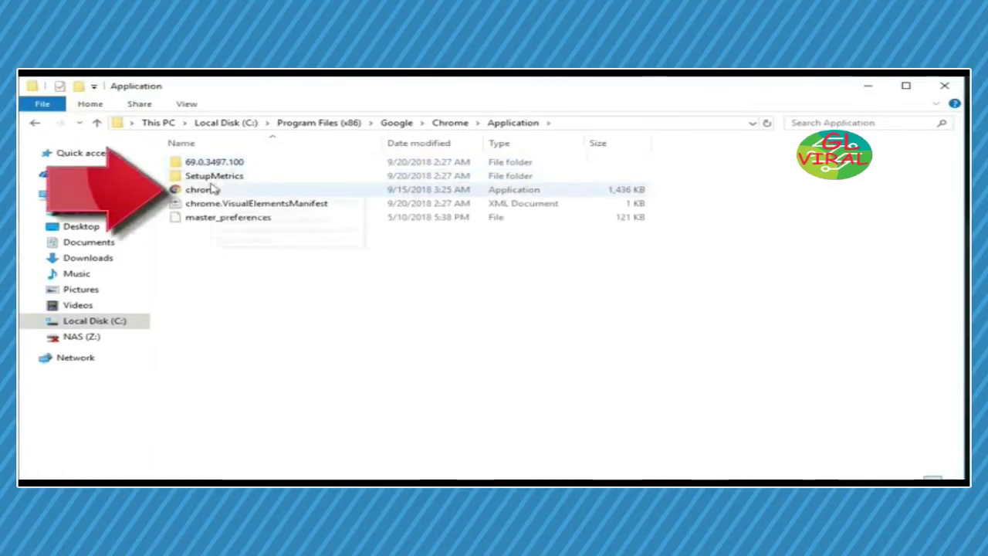
# Step: Rename the chrome application file in the Application folder to chrome1
pyautogui.click(206, 190)
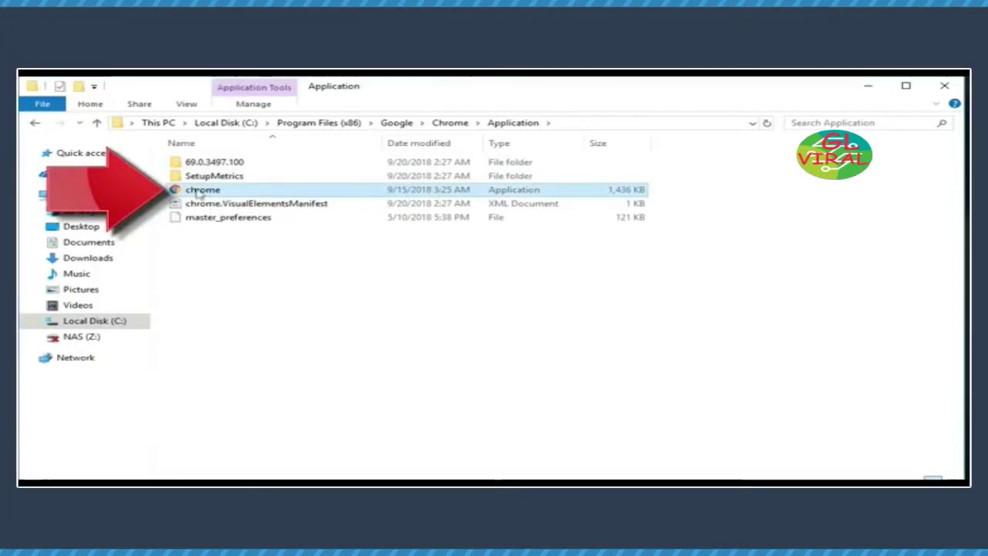
pyautogui.rightClick(287, 192)
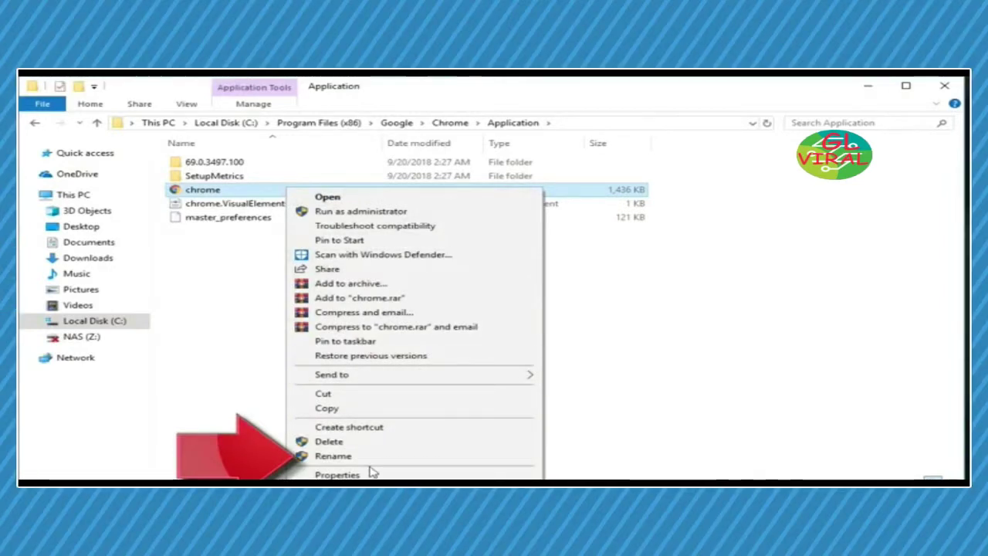
pyautogui.click(328, 456)
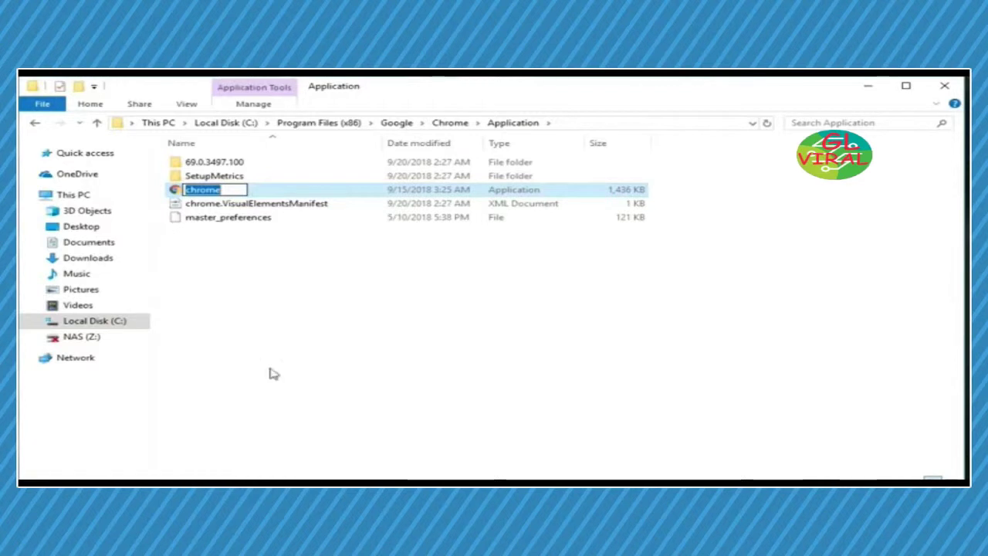
pyautogui.click(224, 191)
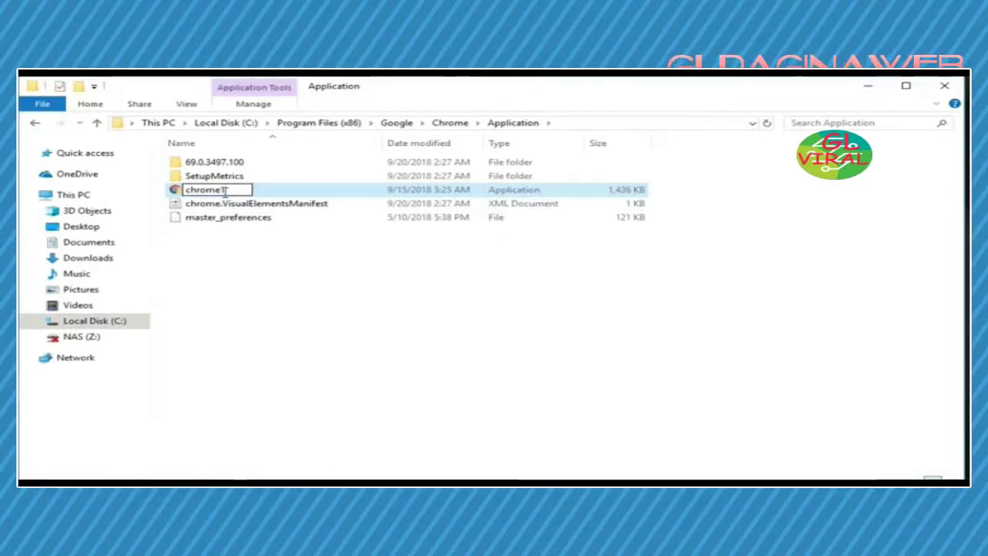
pyautogui.press('Return')
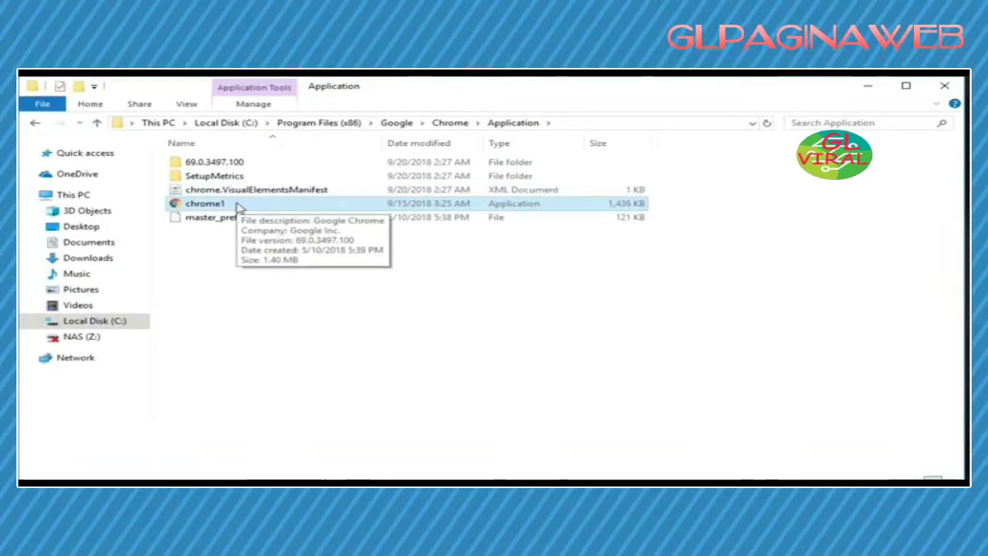
# Step: Send a shortcut of the chrome1 application to the desktop
pyautogui.rightClick(238, 205)
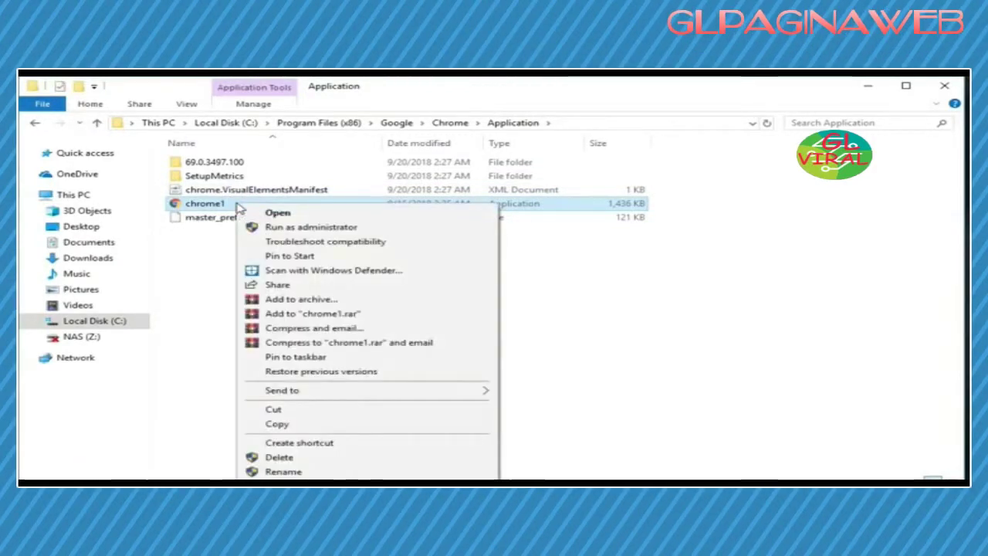
pyautogui.moveTo(286, 392)
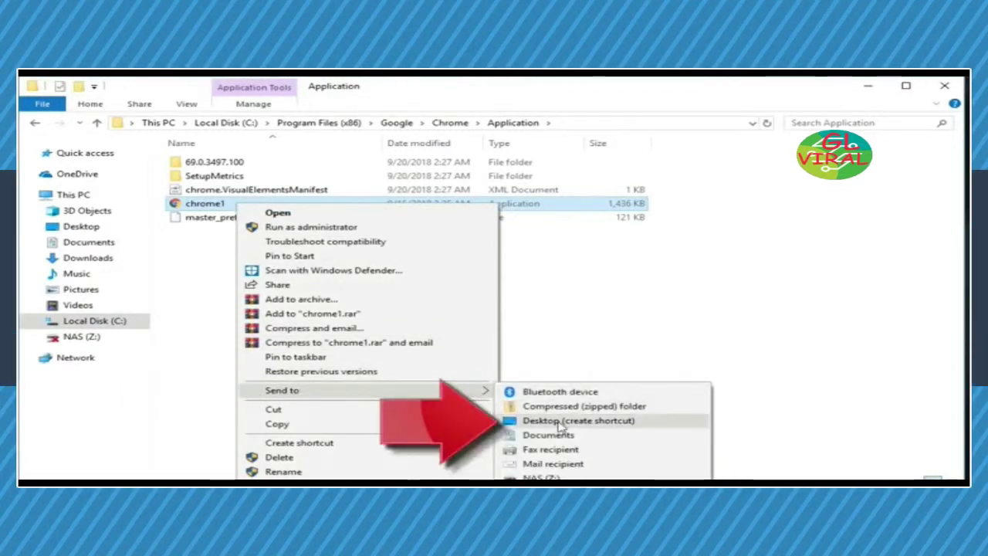
pyautogui.click(610, 421)
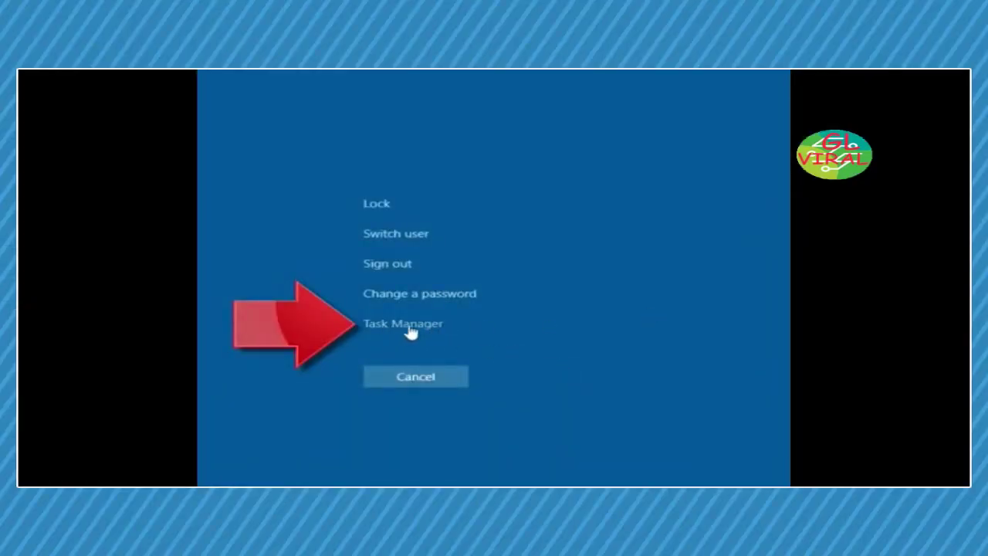
# Step: Open Task Manager and end the first chrome1.exe process in the detailed process list
pyautogui.click(411, 328)
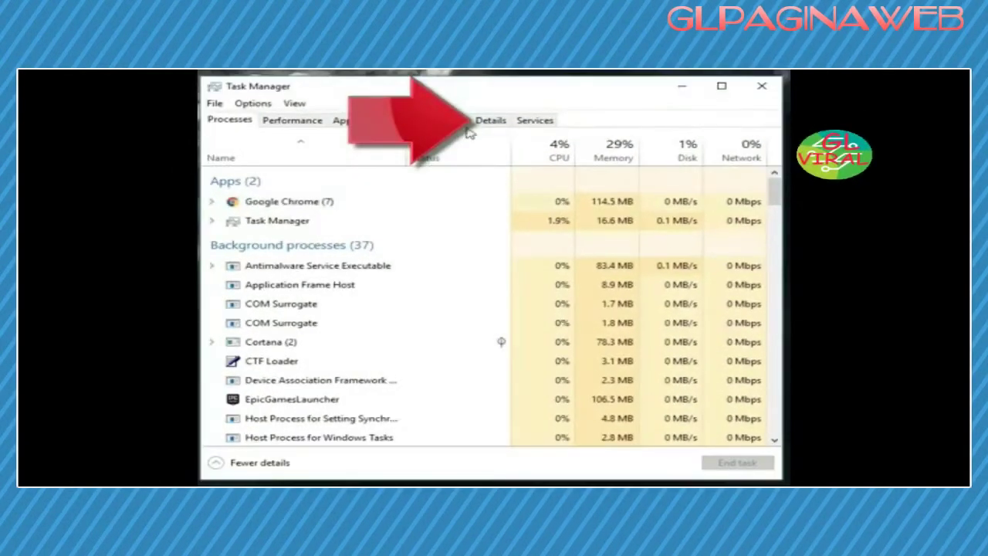
pyautogui.click(491, 122)
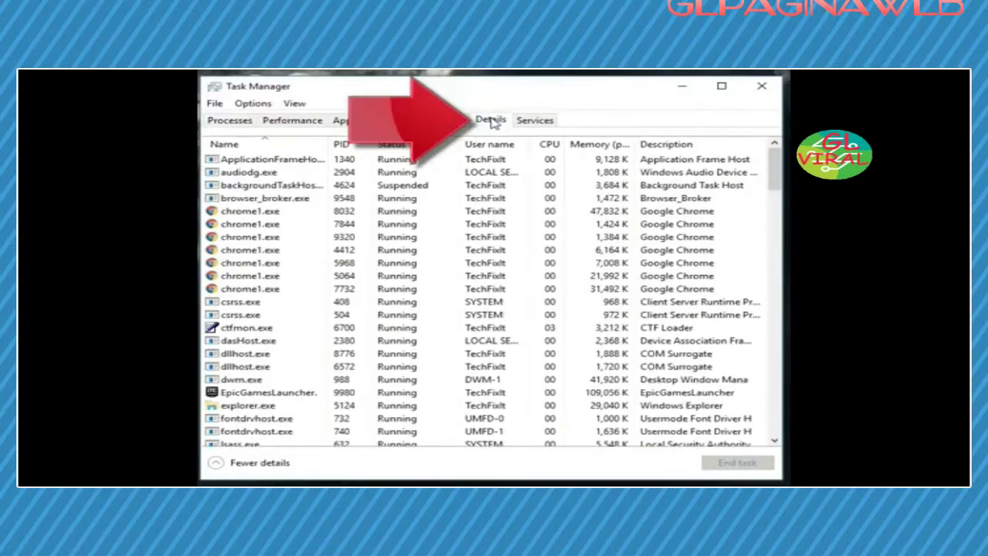
pyautogui.click(278, 197)
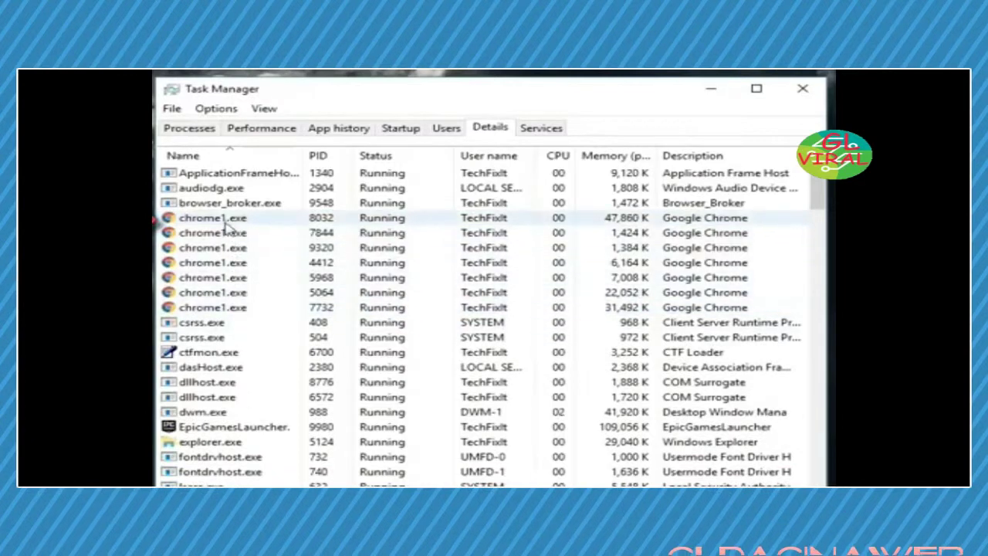
pyautogui.click(229, 221)
pyautogui.rightClick(227, 221)
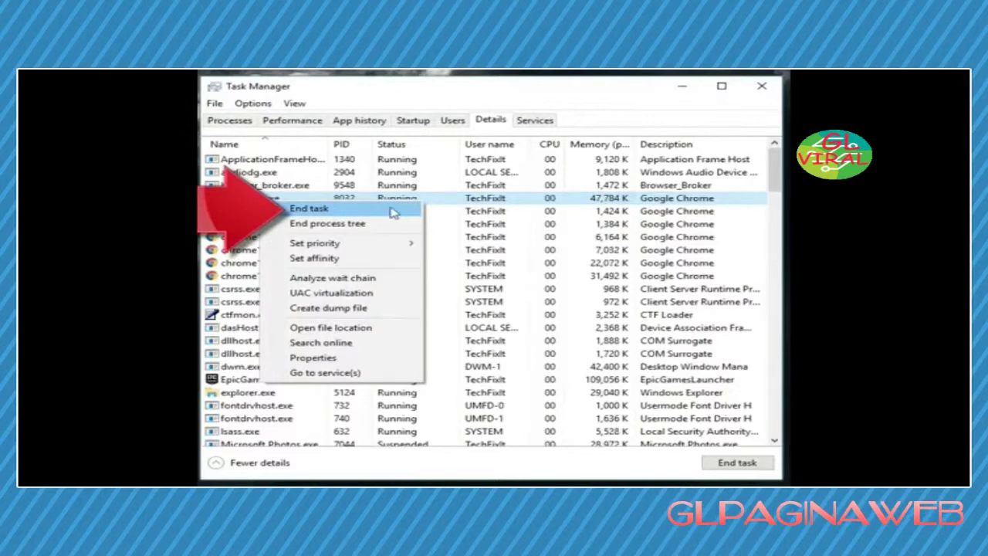
pyautogui.click(324, 210)
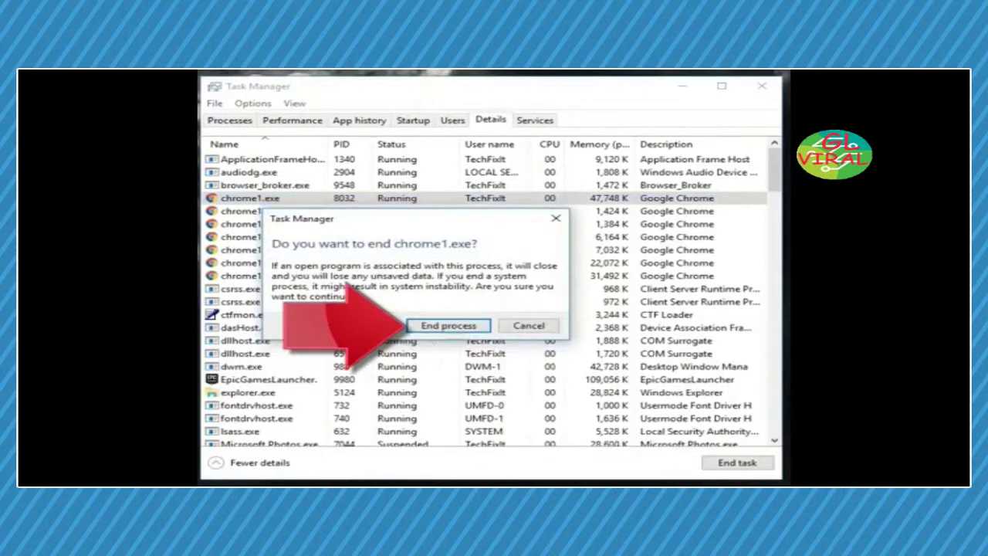
pyautogui.click(439, 327)
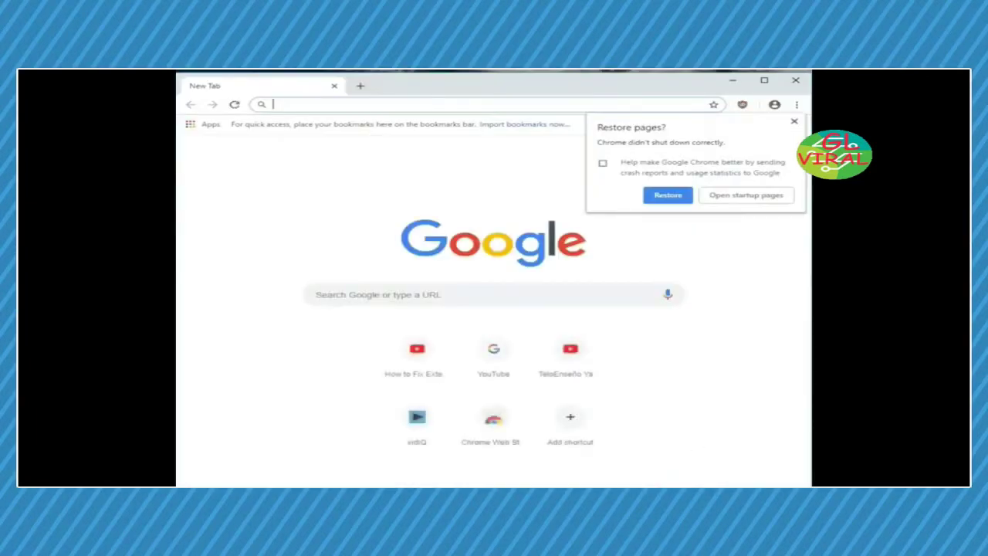
# Step: Switch to Google Chrome, restore the pages from the previous session and maximize the browser window
pyautogui.click(668, 195)
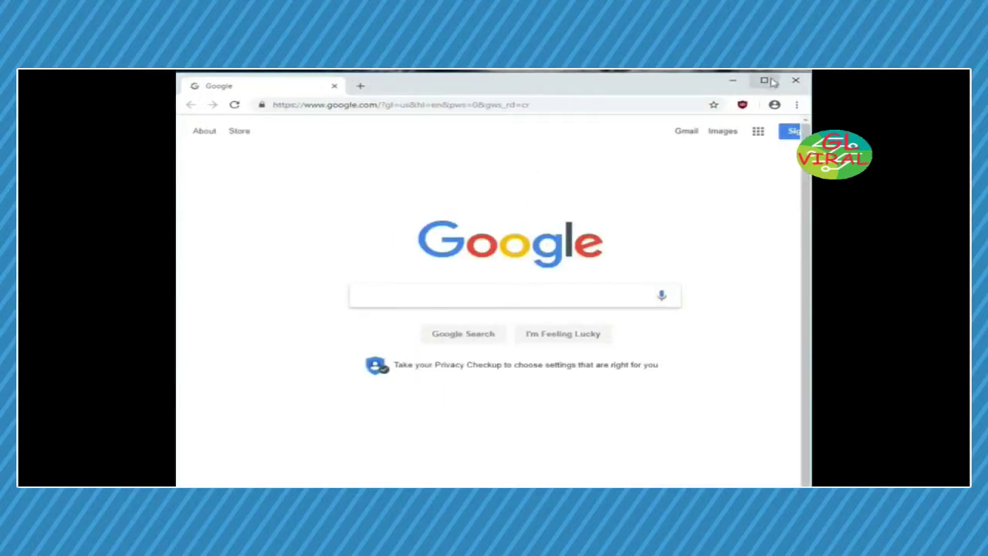
pyautogui.click(766, 80)
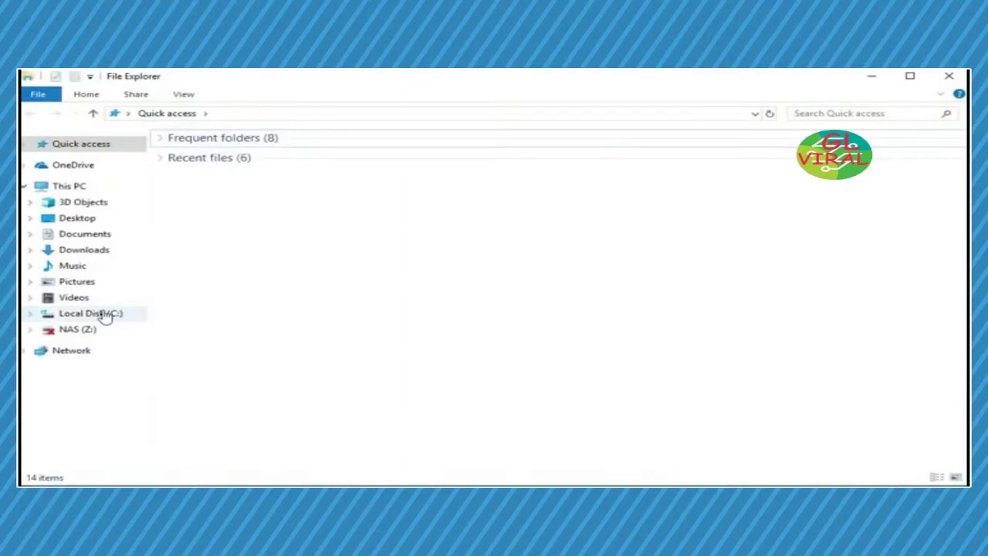
# Step: Switch to File Explorer and browse from Local Disk (C:) through Program Files (x86), Google and Chrome back to the Application folder
pyautogui.click(104, 313)
pyautogui.doubleClick(195, 196)
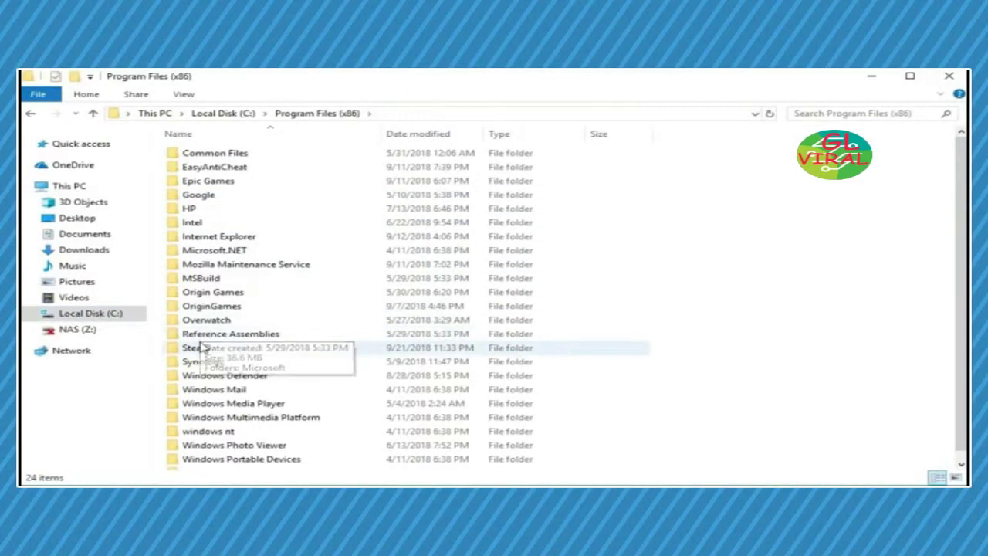
pyautogui.doubleClick(198, 195)
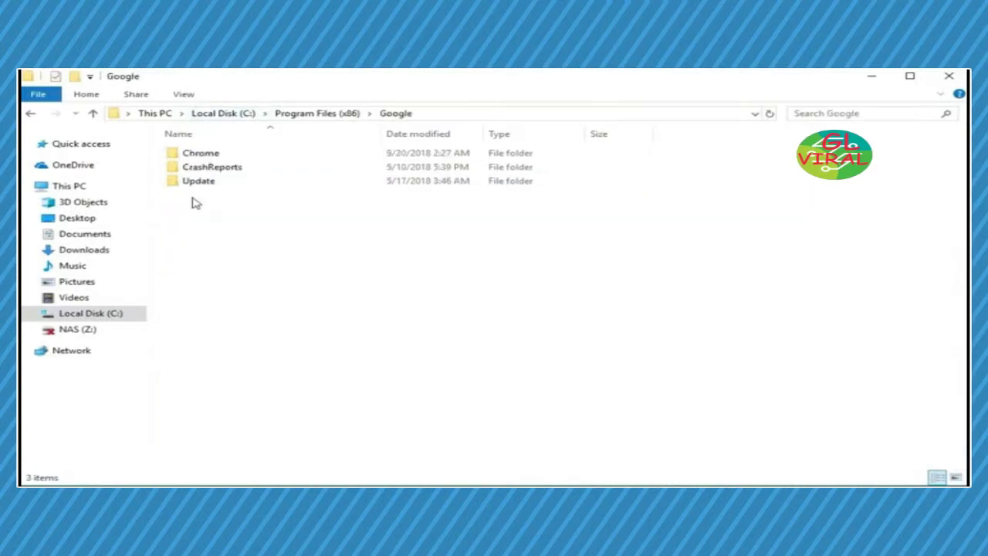
pyautogui.doubleClick(201, 158)
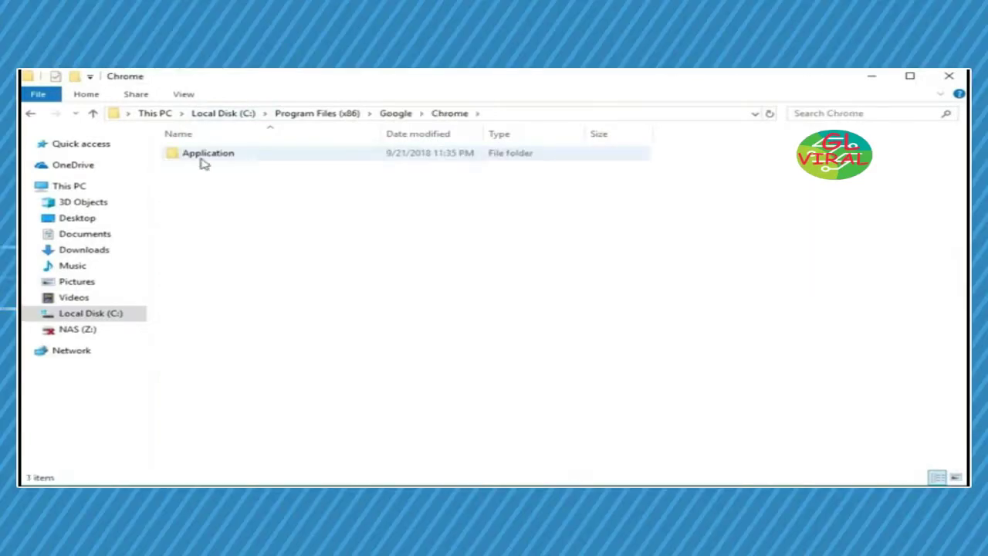
pyautogui.doubleClick(203, 158)
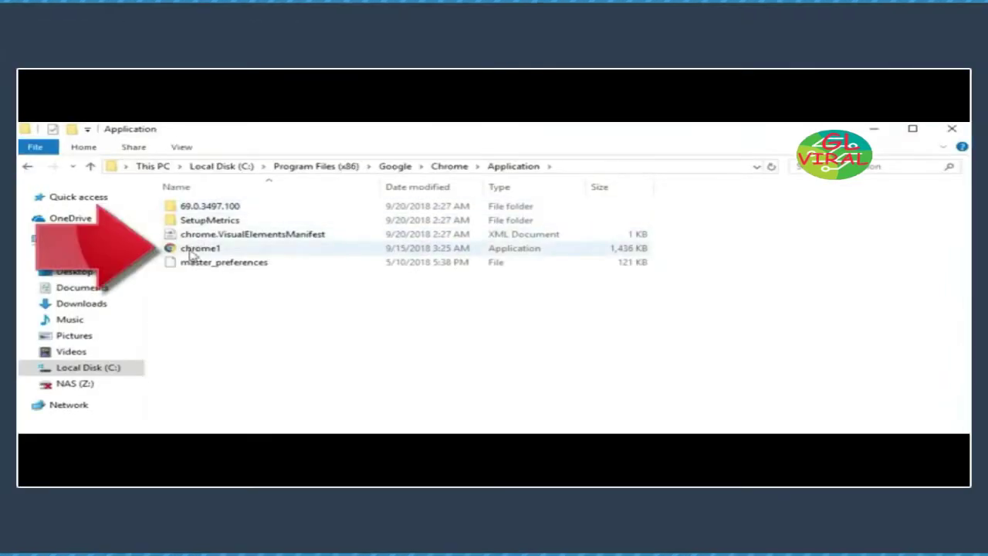
# Step: In the properties of the chrome1 application, turn on compatibility mode and choose Windows 8
pyautogui.click(282, 249)
pyautogui.rightClick(272, 250)
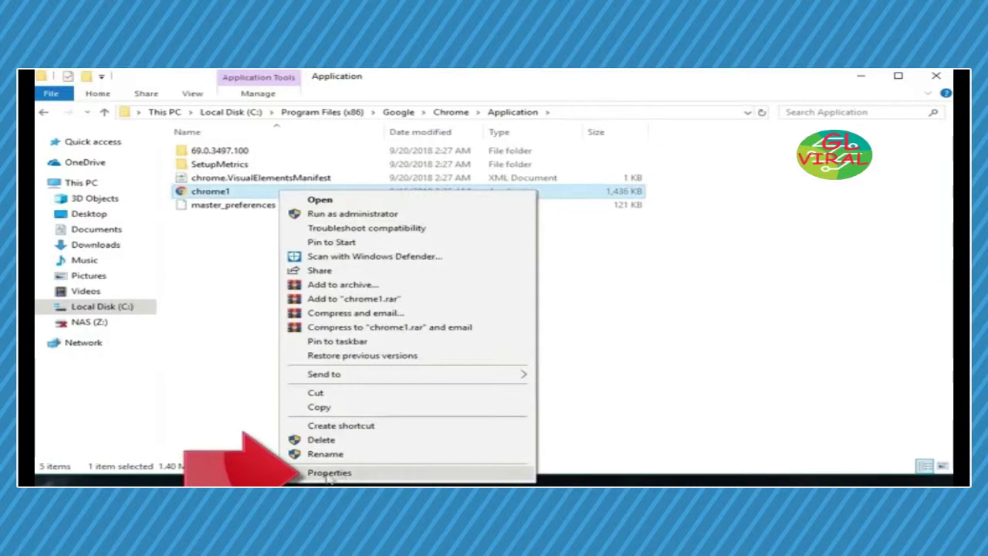
pyautogui.click(475, 473)
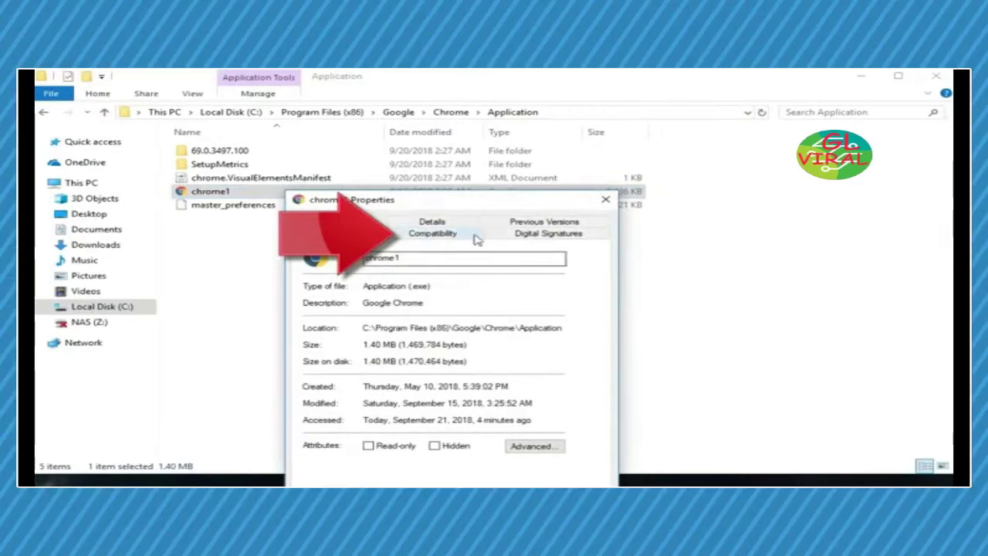
pyautogui.click(433, 234)
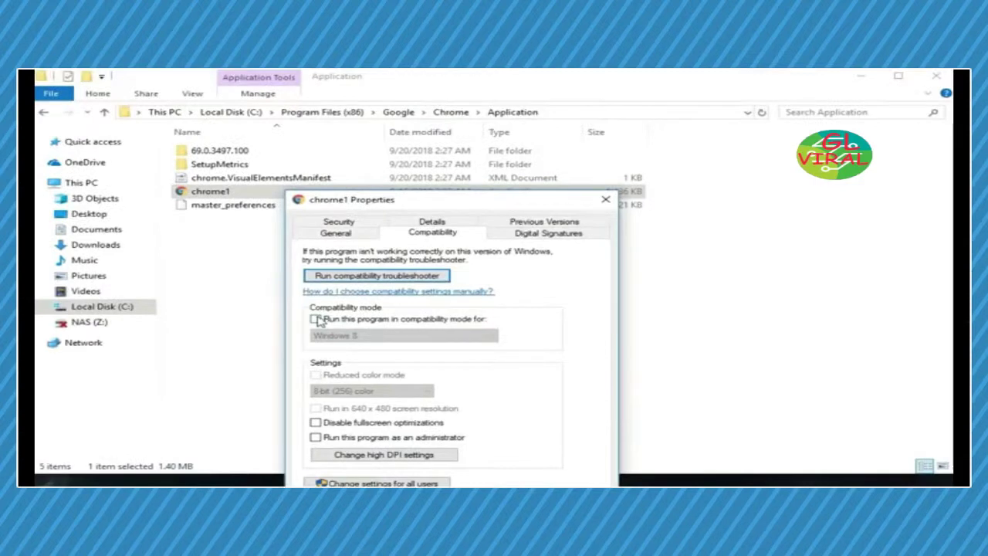
pyautogui.click(315, 319)
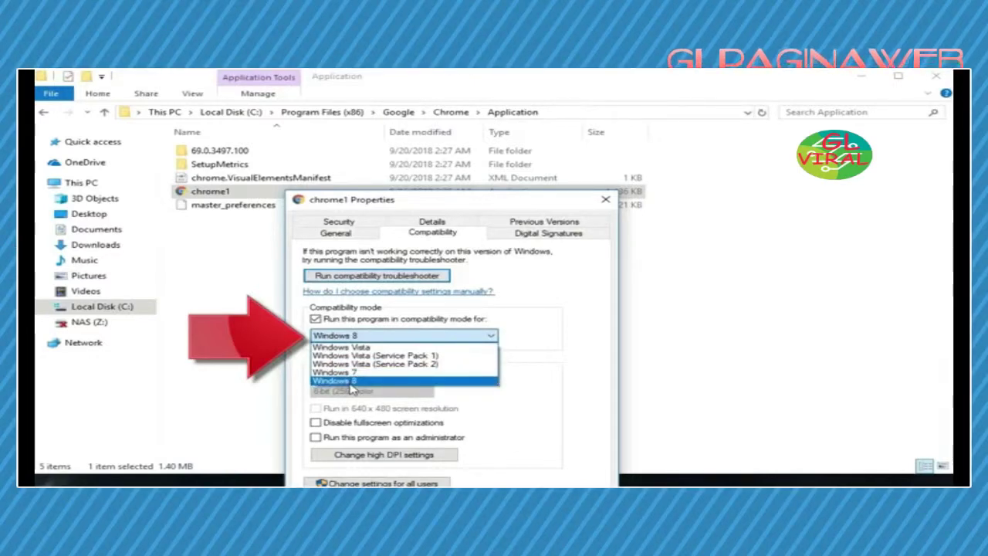
pyautogui.click(350, 382)
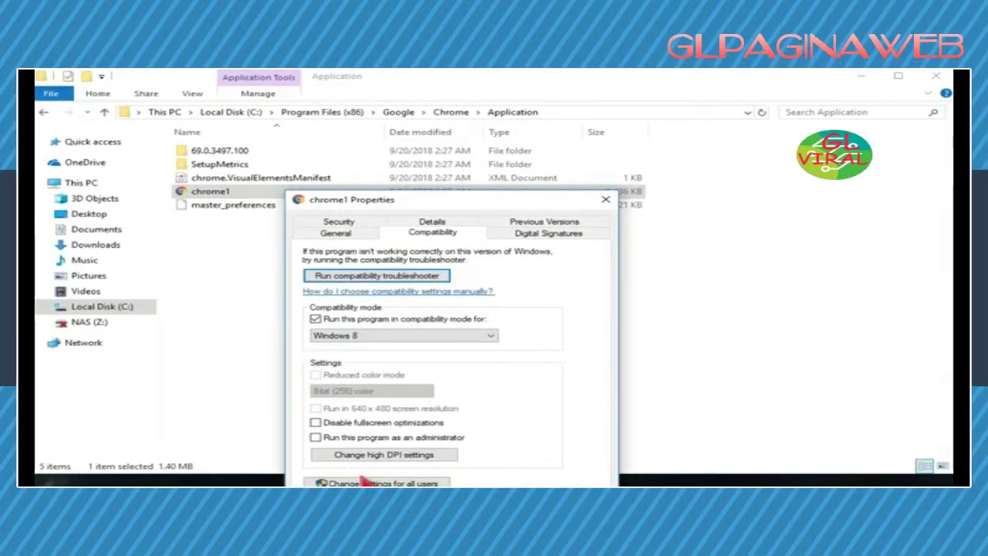